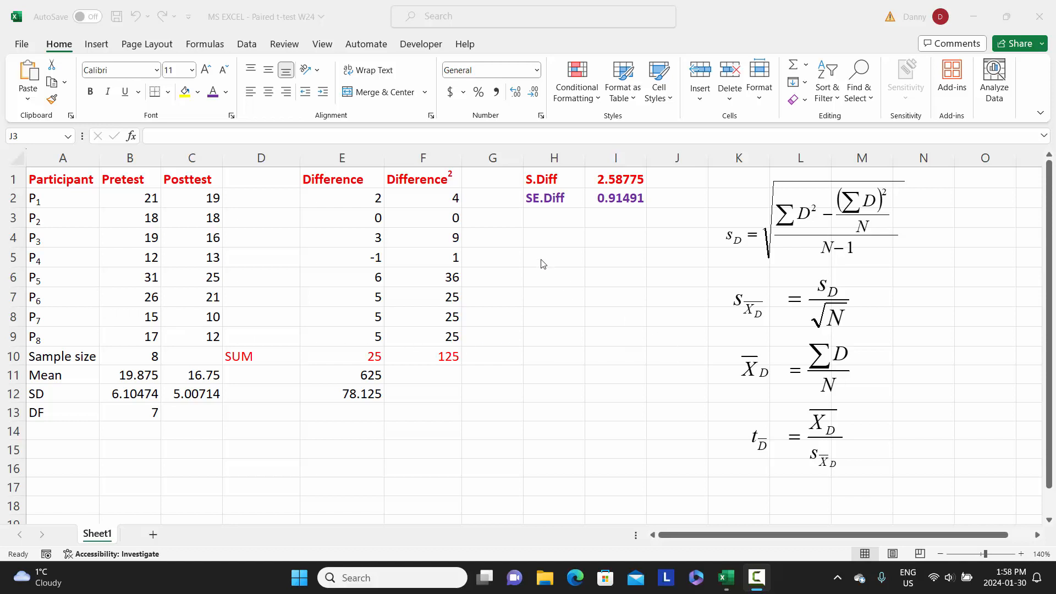
# Enter the label "Mean diff." in cell H4 and widen column H slightly to fit the text
pyautogui.click(557, 237)
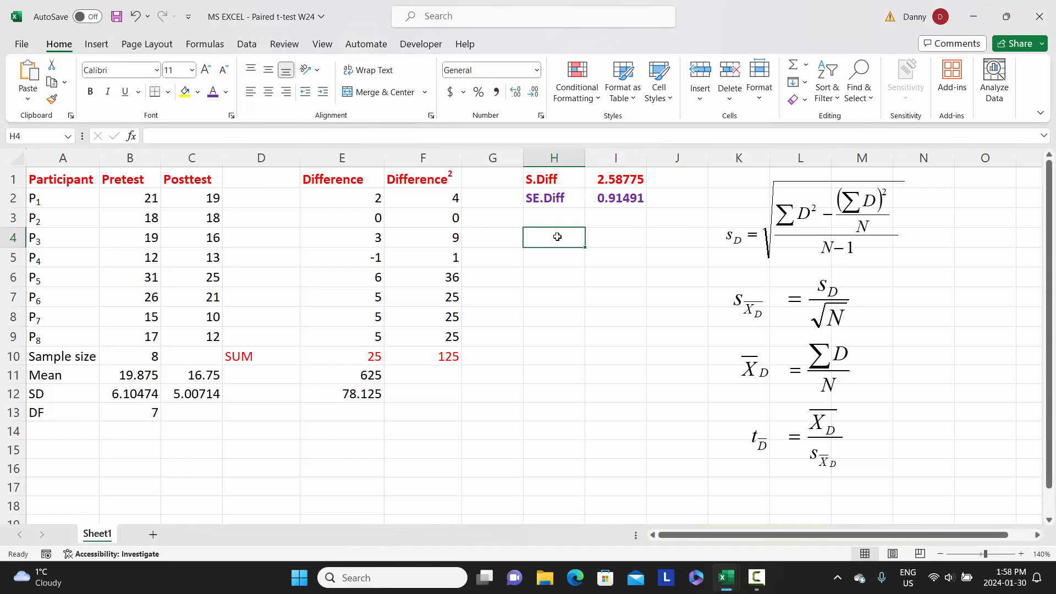
pyautogui.write('Mean')
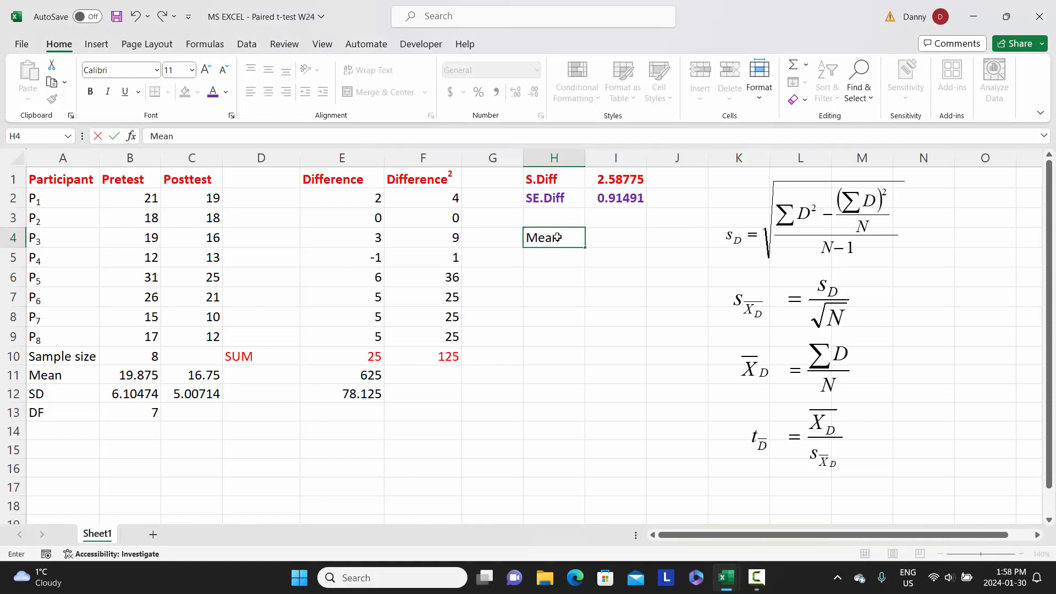
pyautogui.write(' diff.')
pyautogui.press('Return')
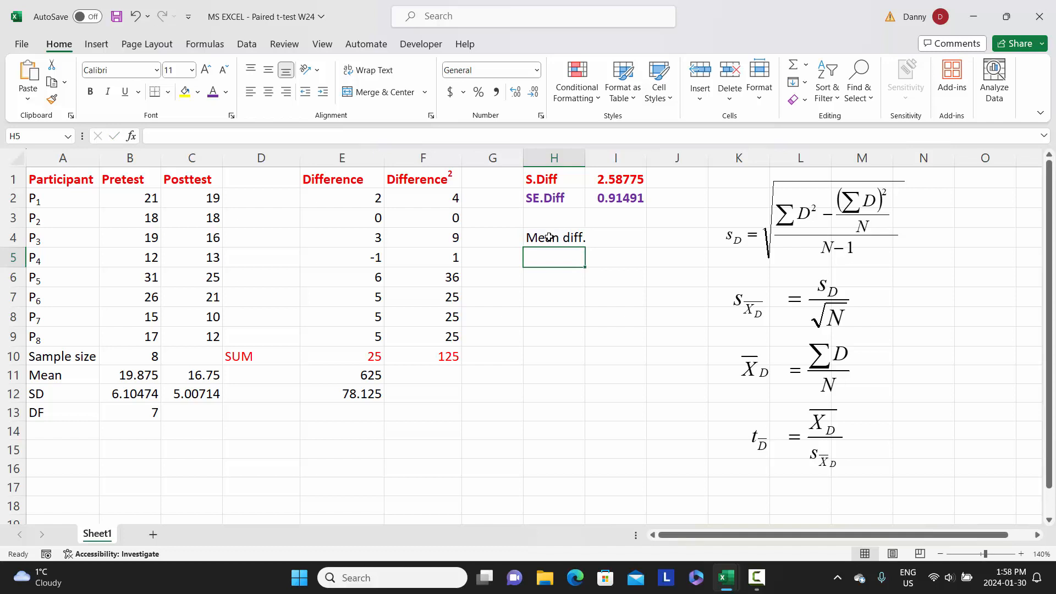
pyautogui.moveTo(585, 163); pyautogui.dragTo(594, 164)
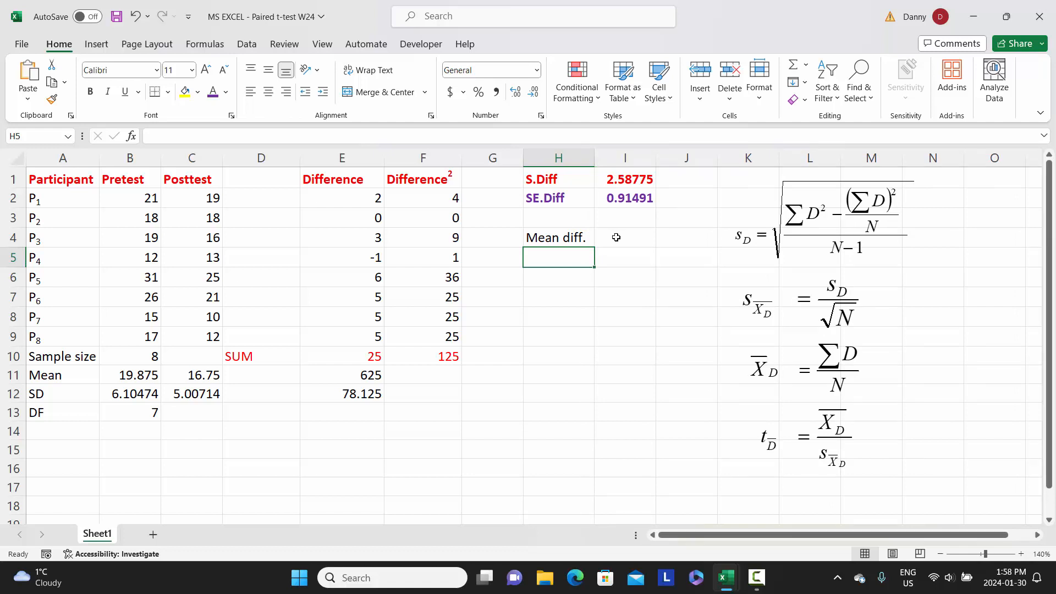
# Calculate the mean difference in cell I4 by dividing the sum of differences by the sample size, using =E10/B10
pyautogui.click(616, 237)
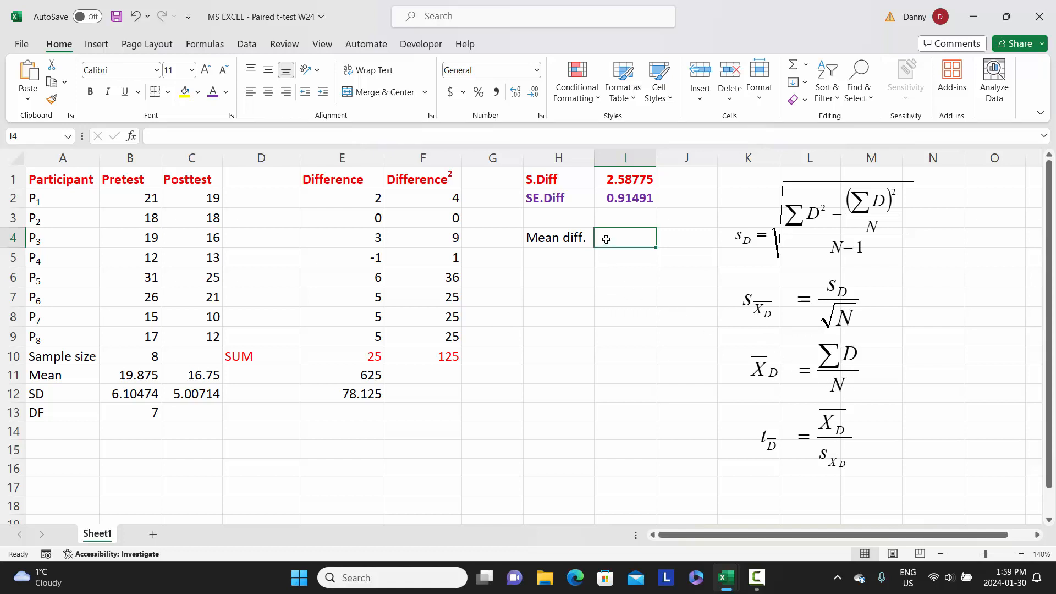
pyautogui.write('=')
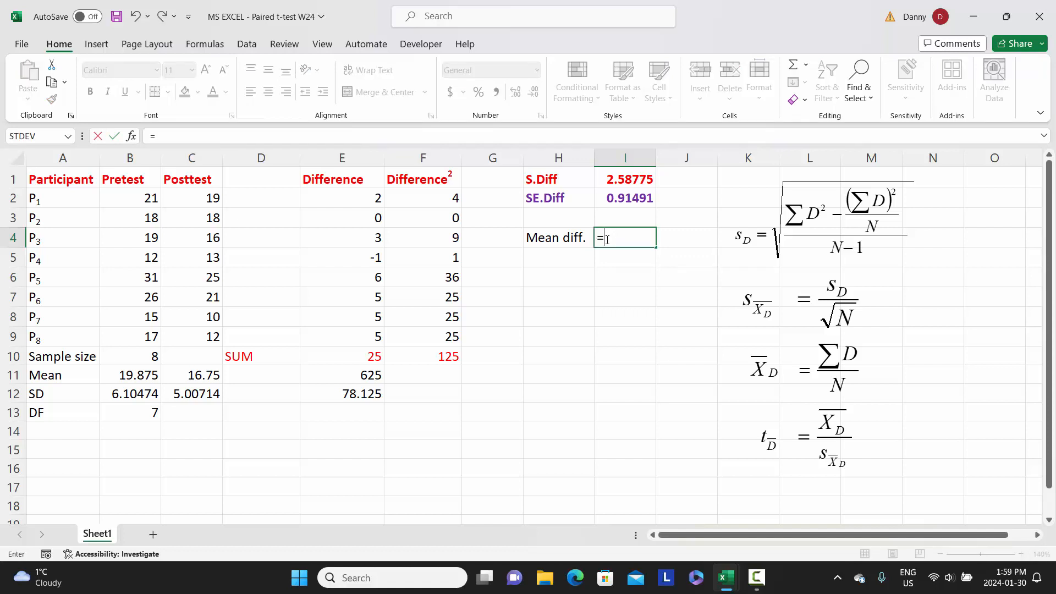
pyautogui.click(363, 358)
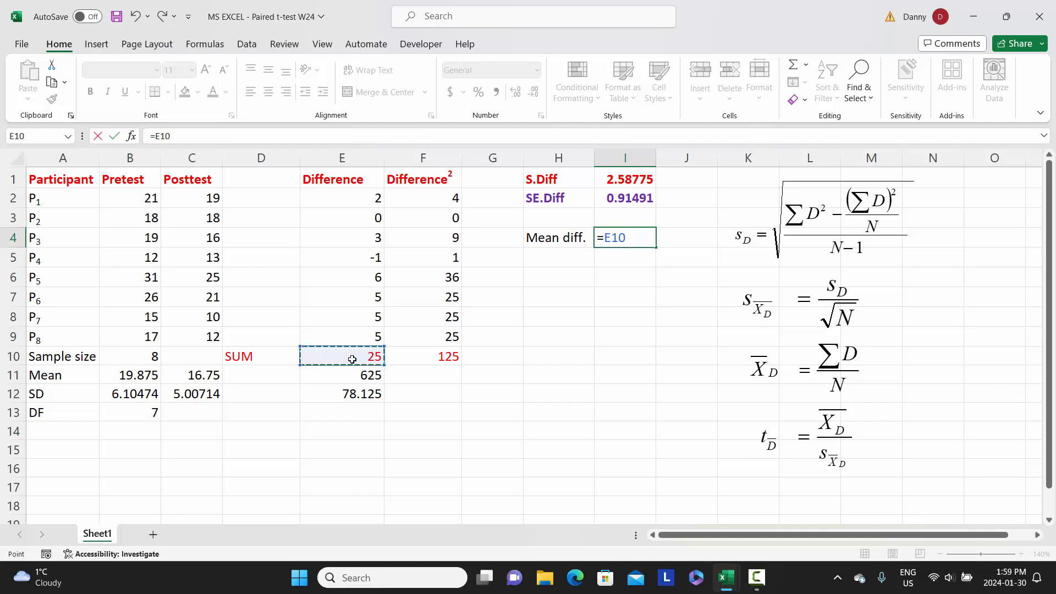
pyautogui.write('/')
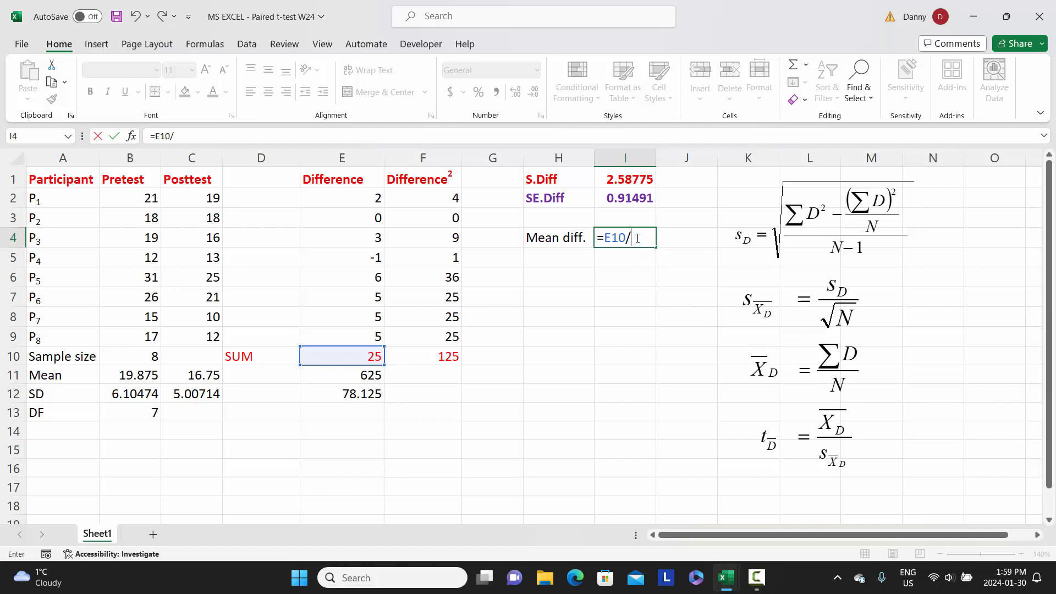
pyautogui.click(117, 357)
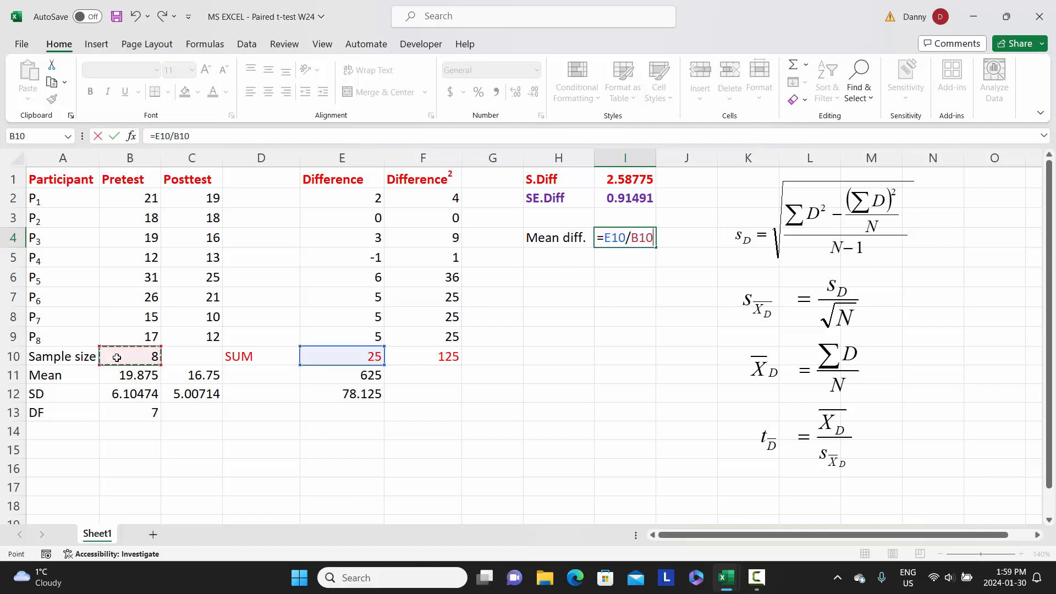
pyautogui.press('Return')
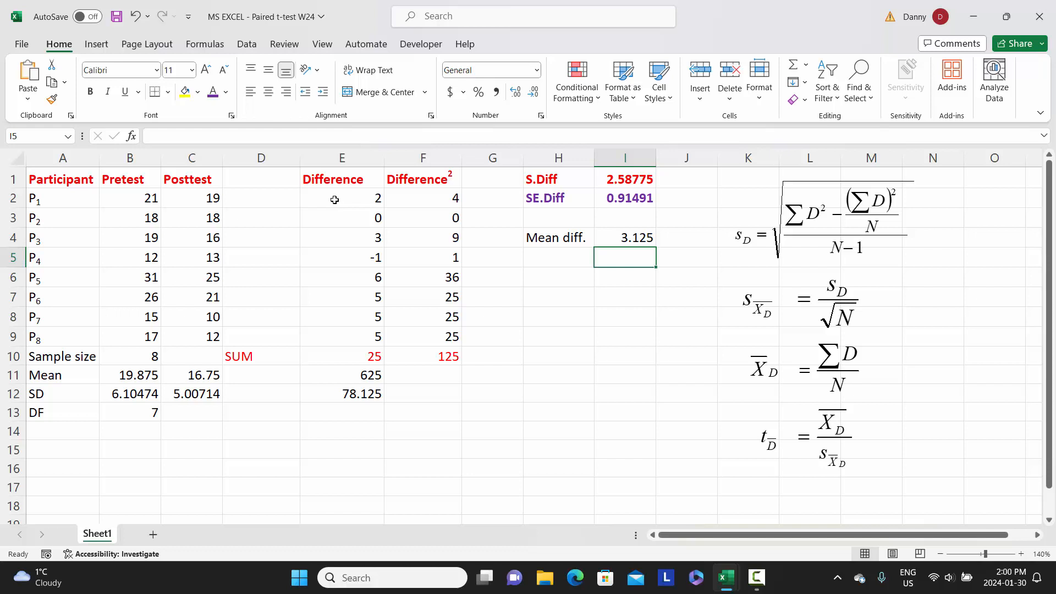
pyautogui.click(352, 198)
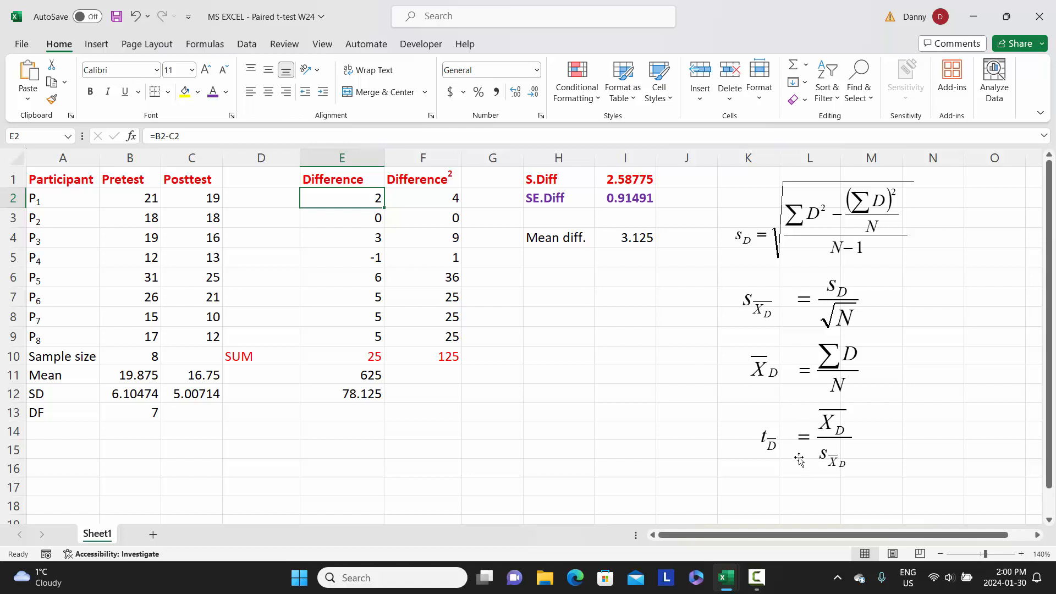
# Label cell H6 "t-value" and calculate it in I6 as the mean difference divided by SE.Diff, using =I4/I2
pyautogui.click(552, 279)
pyautogui.write('t-value')
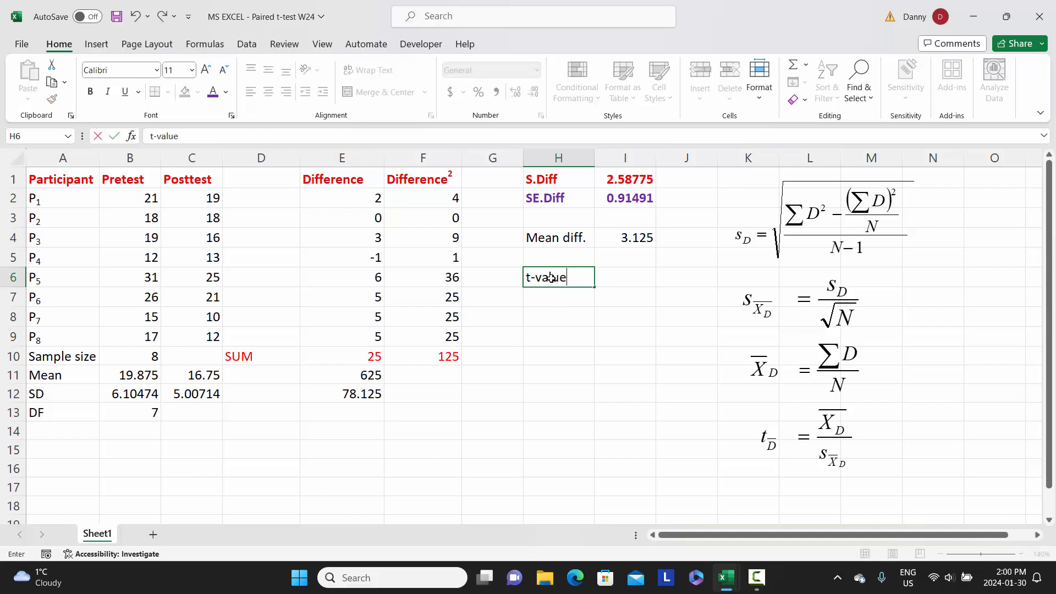
pyautogui.press('Tab')
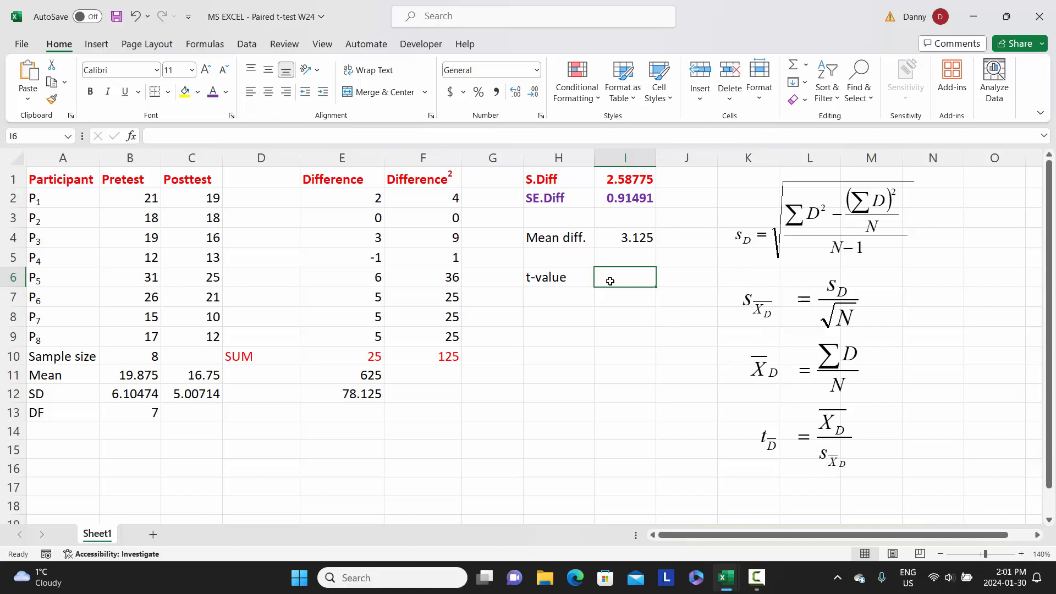
pyautogui.write('=')
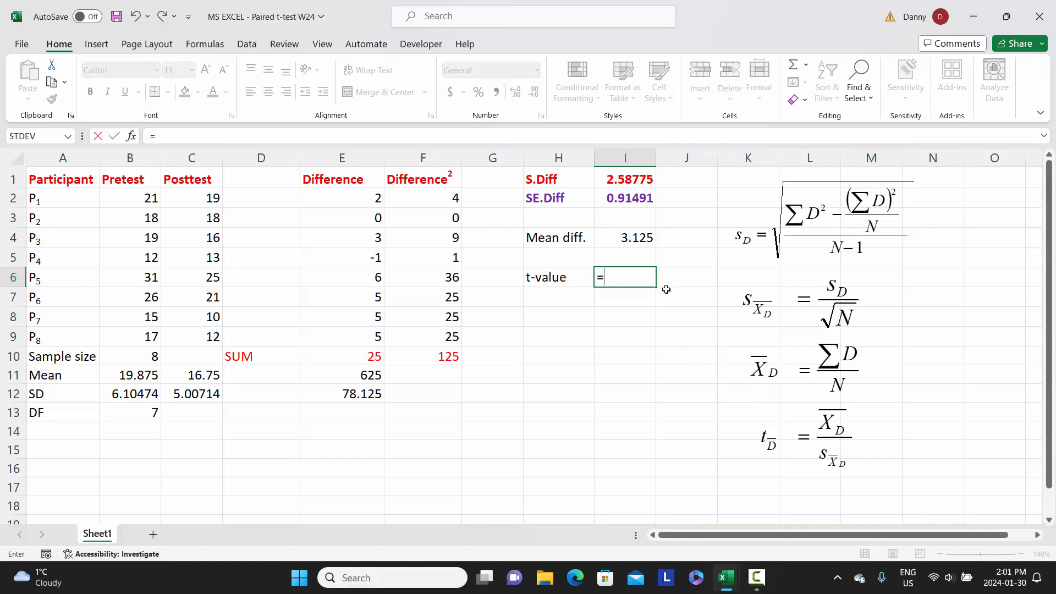
pyautogui.click(627, 237)
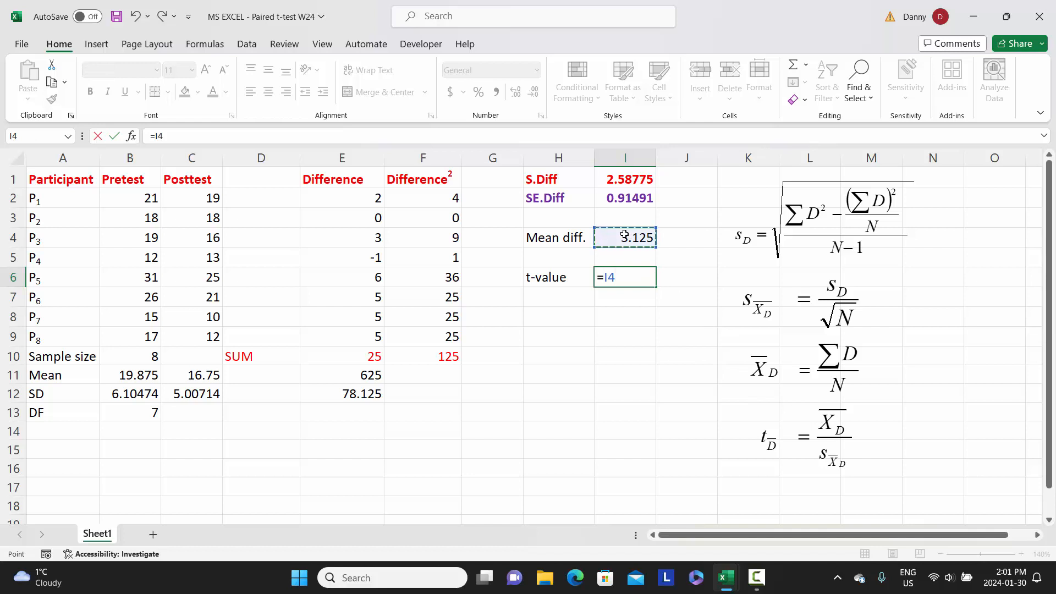
pyautogui.write('/')
pyautogui.click(636, 202)
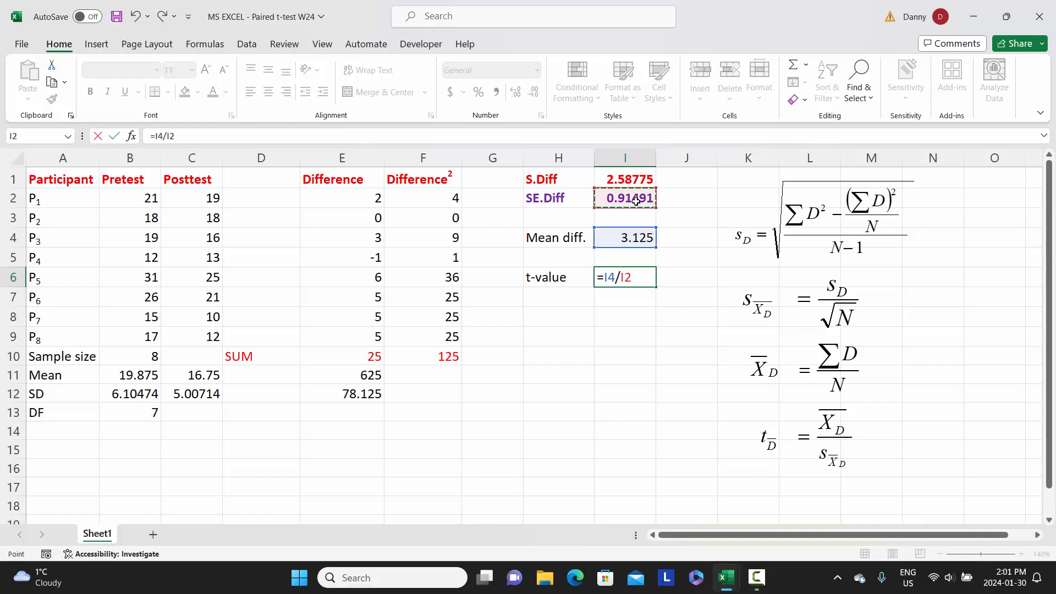
pyautogui.press('Return')
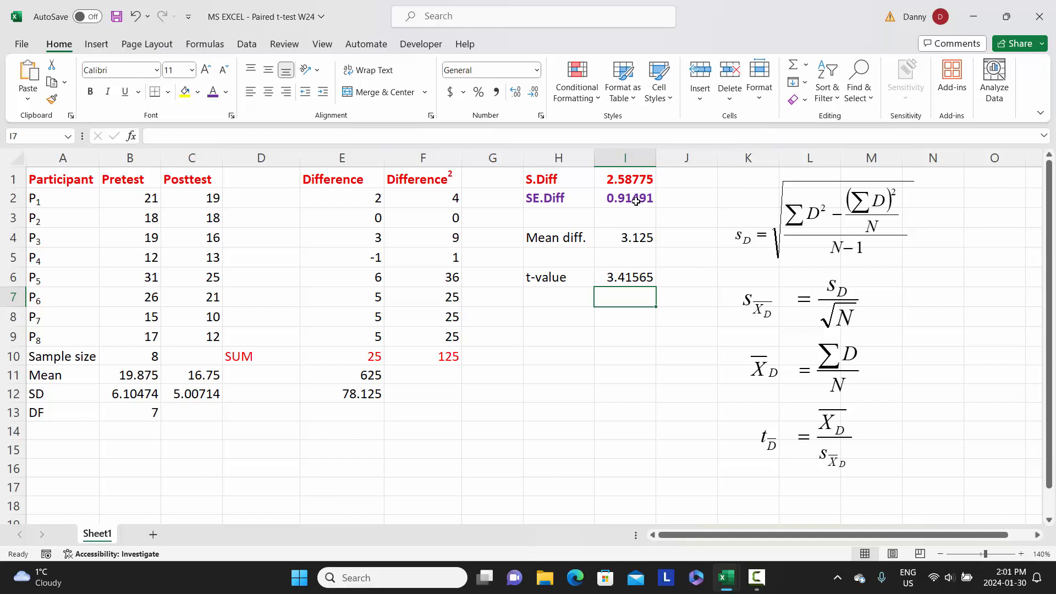
# Enter the label "p-value" in cell H8, below the t-value row
pyautogui.click(544, 317)
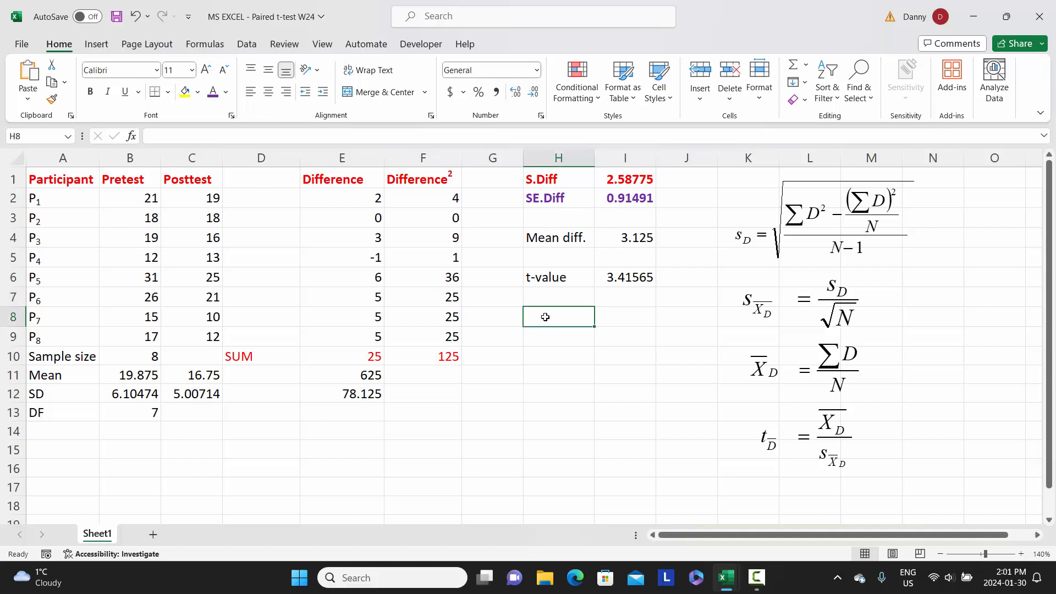
pyautogui.write('p-')
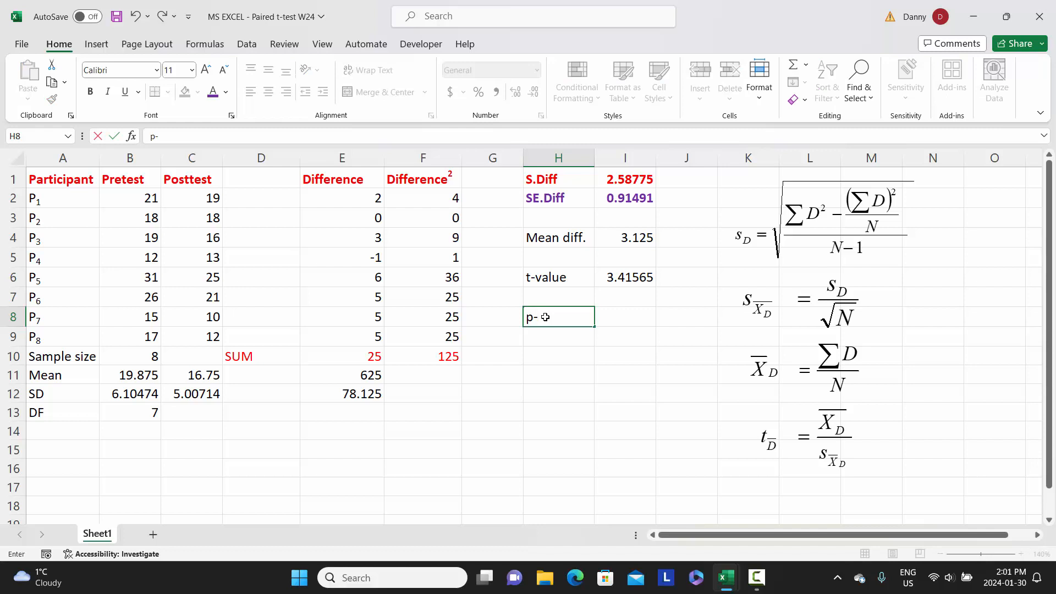
pyautogui.write('value')
pyautogui.press('Tab')
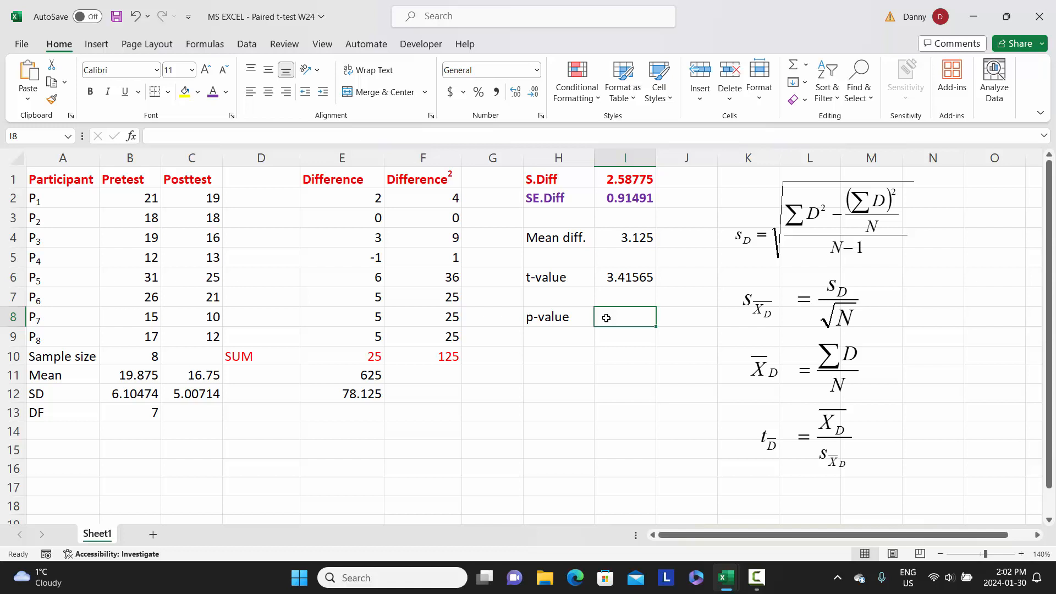
# Calculate the two-tailed p-value in cell I8 from the t-value and degrees of freedom with =TDIST(I6,B13,2)
pyautogui.write('=')
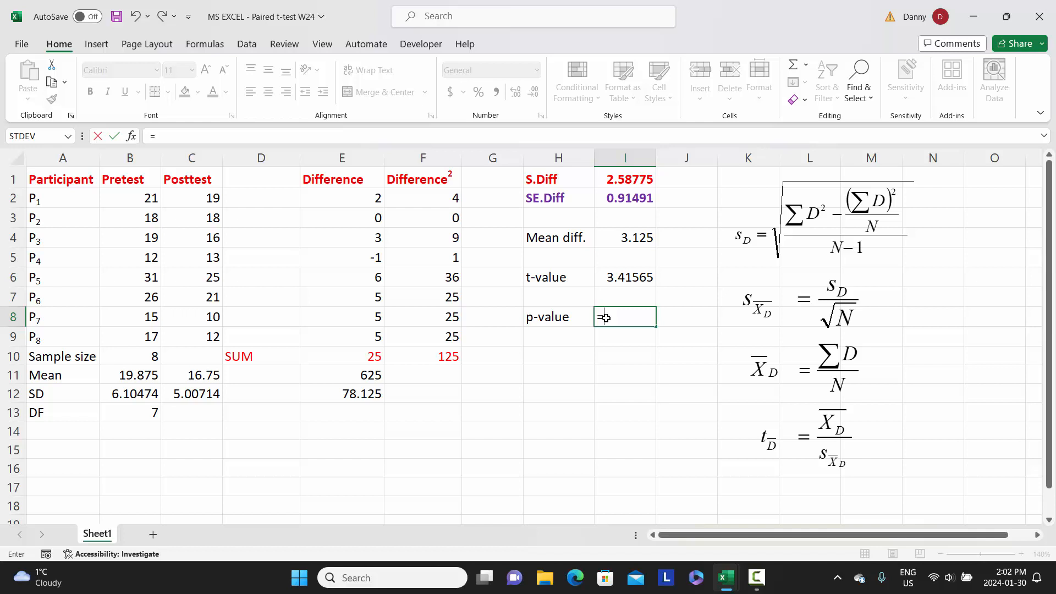
pyautogui.write('TDI')
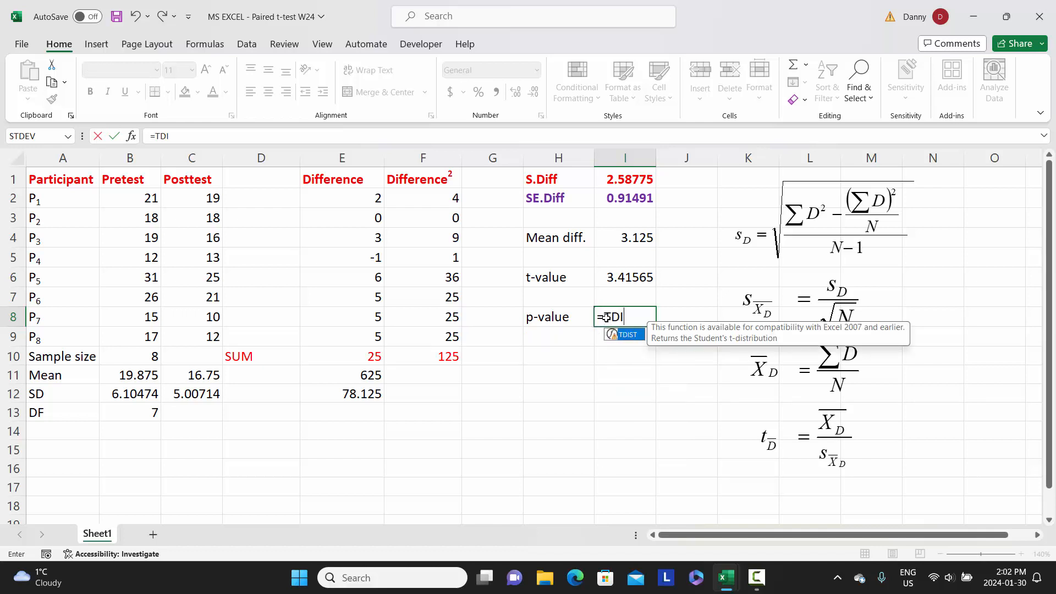
pyautogui.write('ST(')
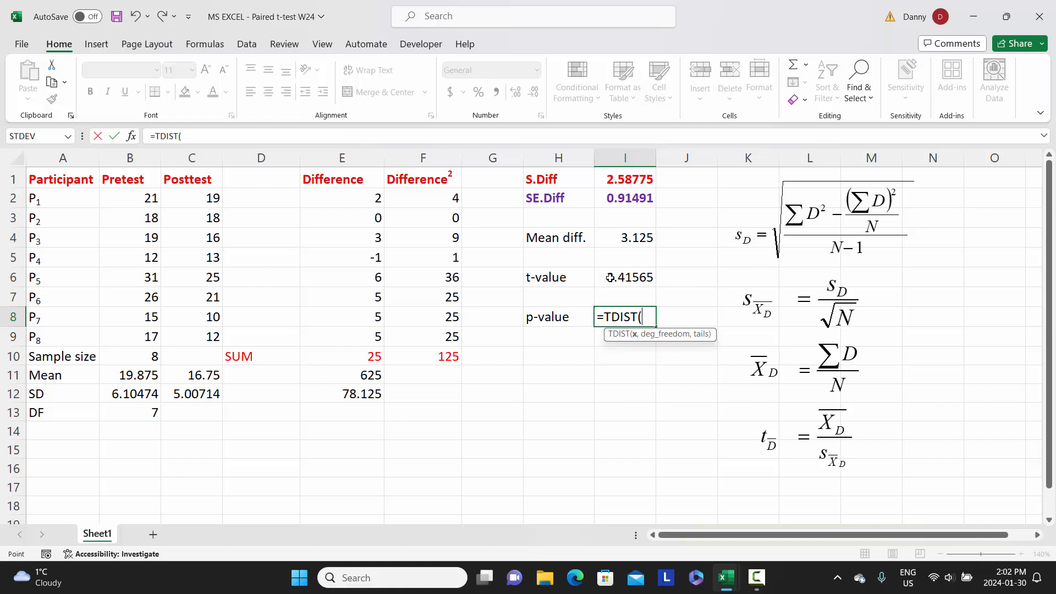
pyautogui.click(610, 277)
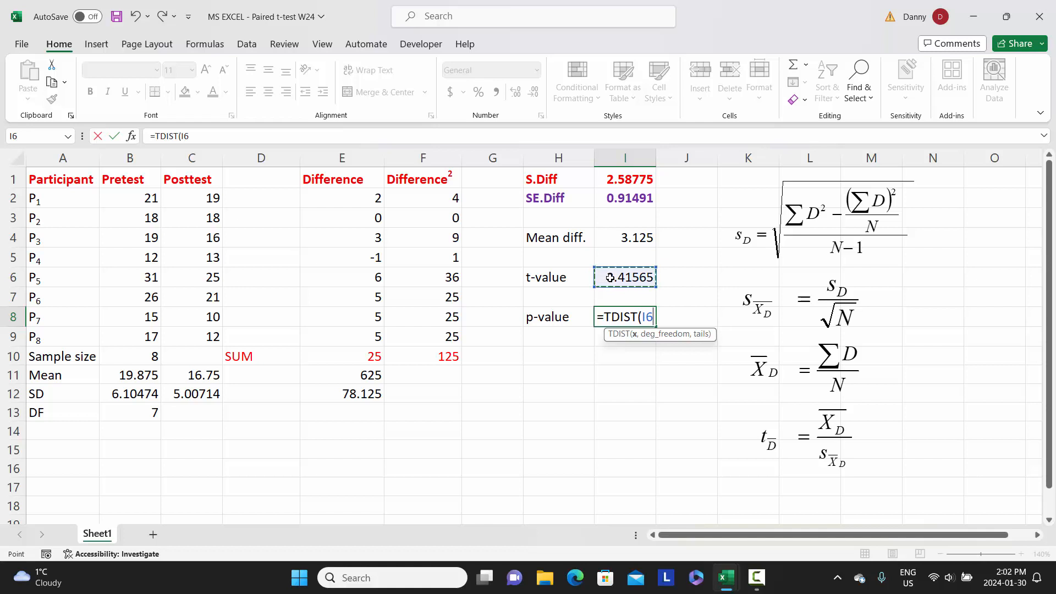
pyautogui.write(',')
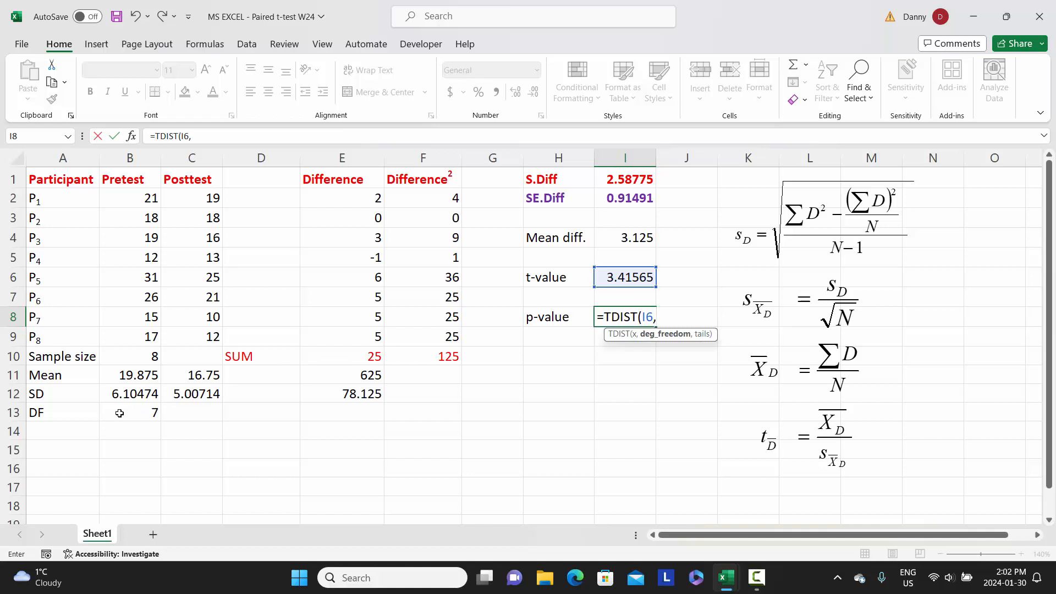
pyautogui.click(119, 413)
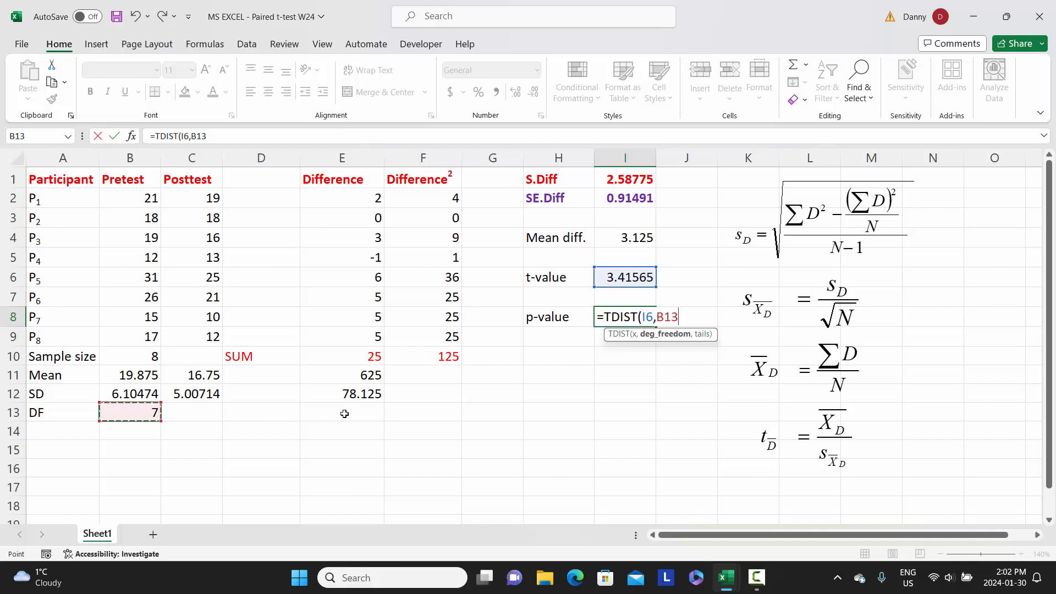
pyautogui.write(',')
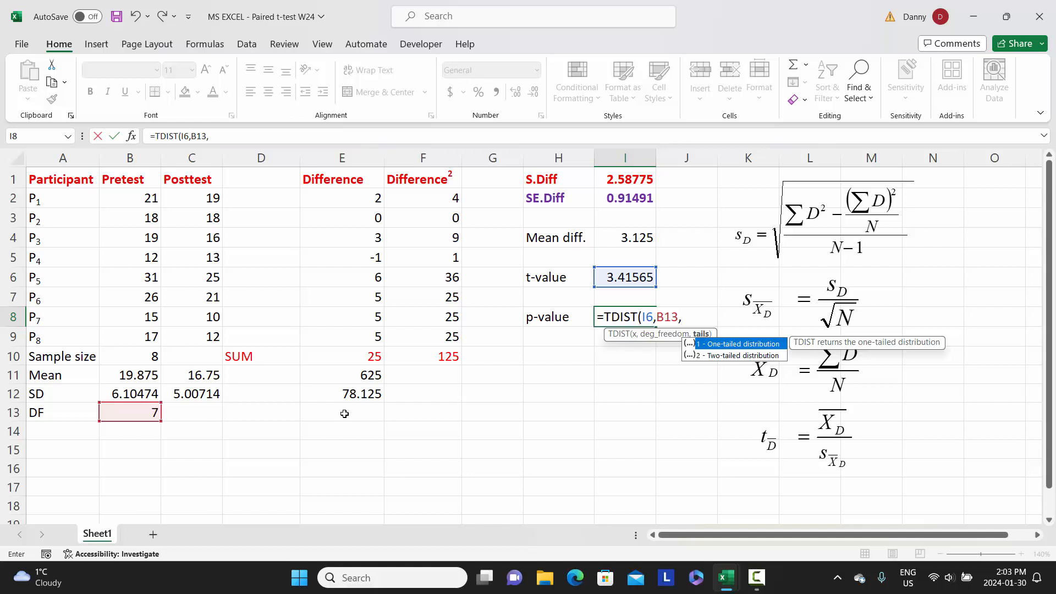
pyautogui.write('2)')
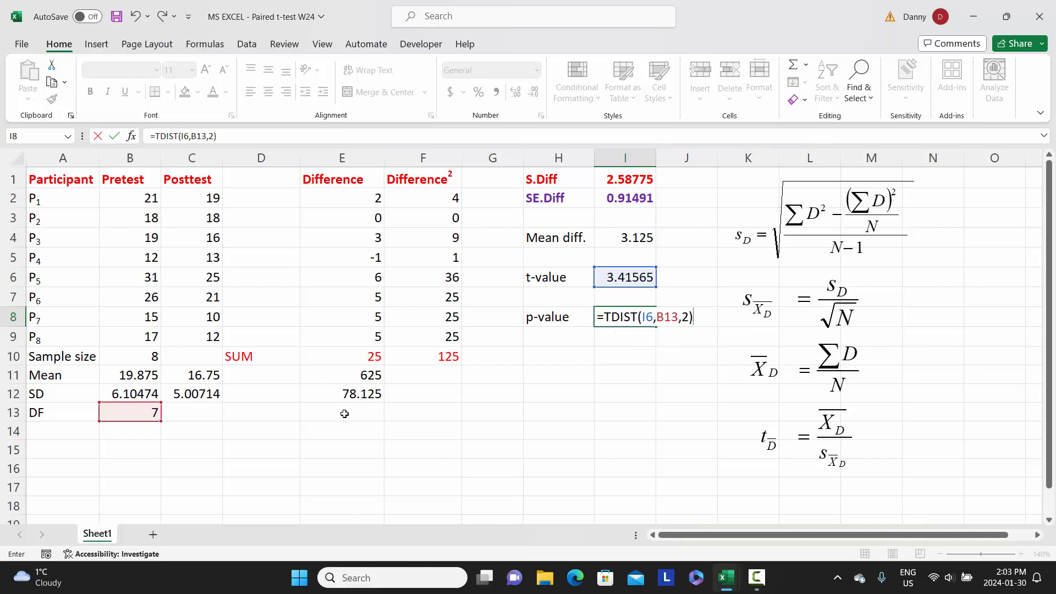
pyautogui.press('Return')
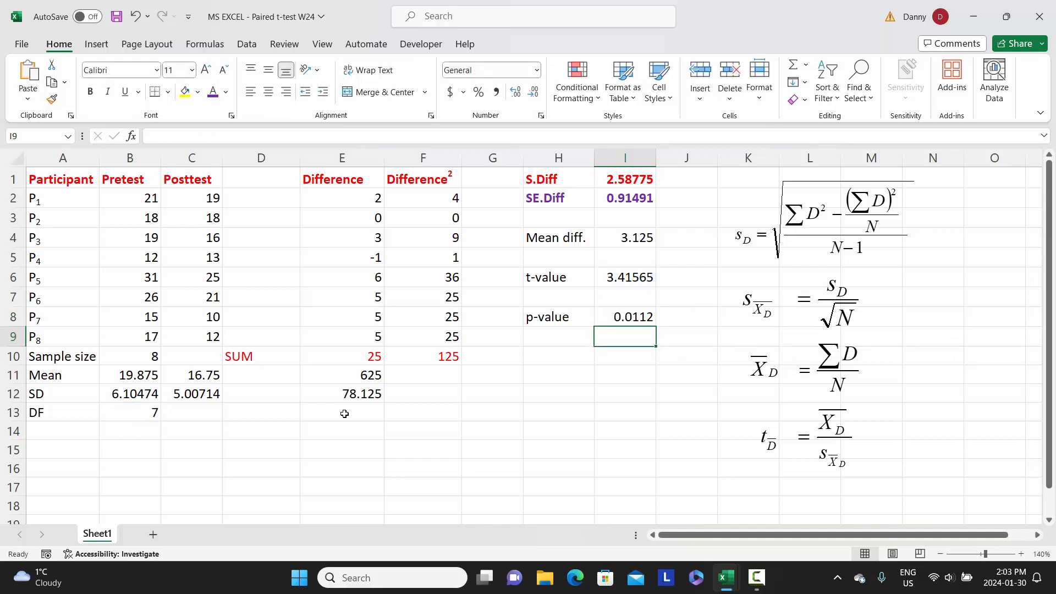